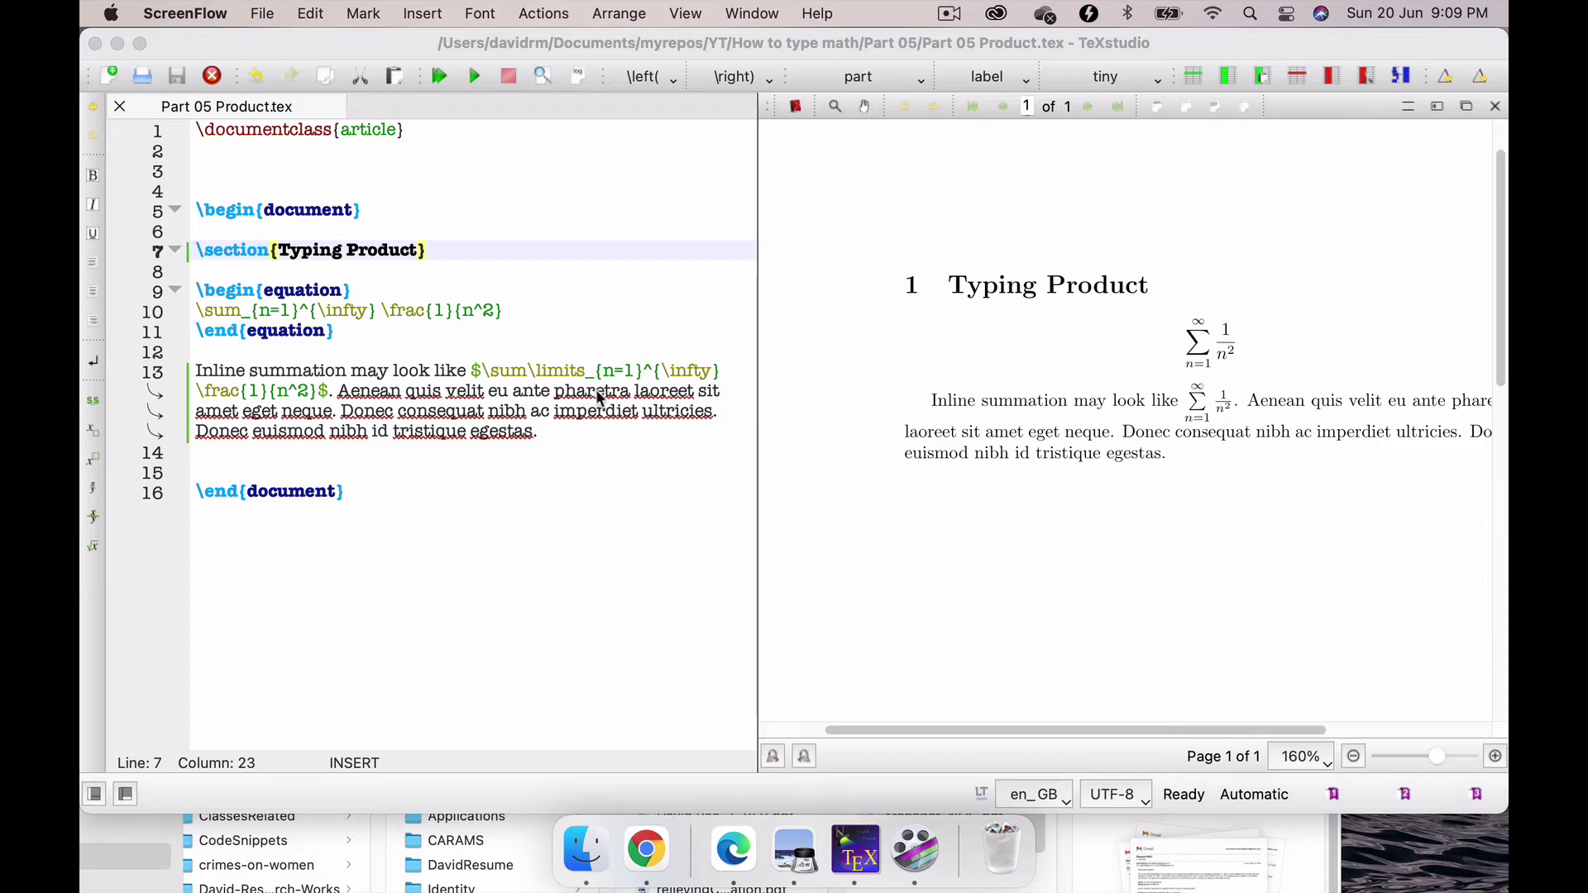
Replace \sum with \prod in the line 10 display equation and rebuild the preview.
click(239, 309)
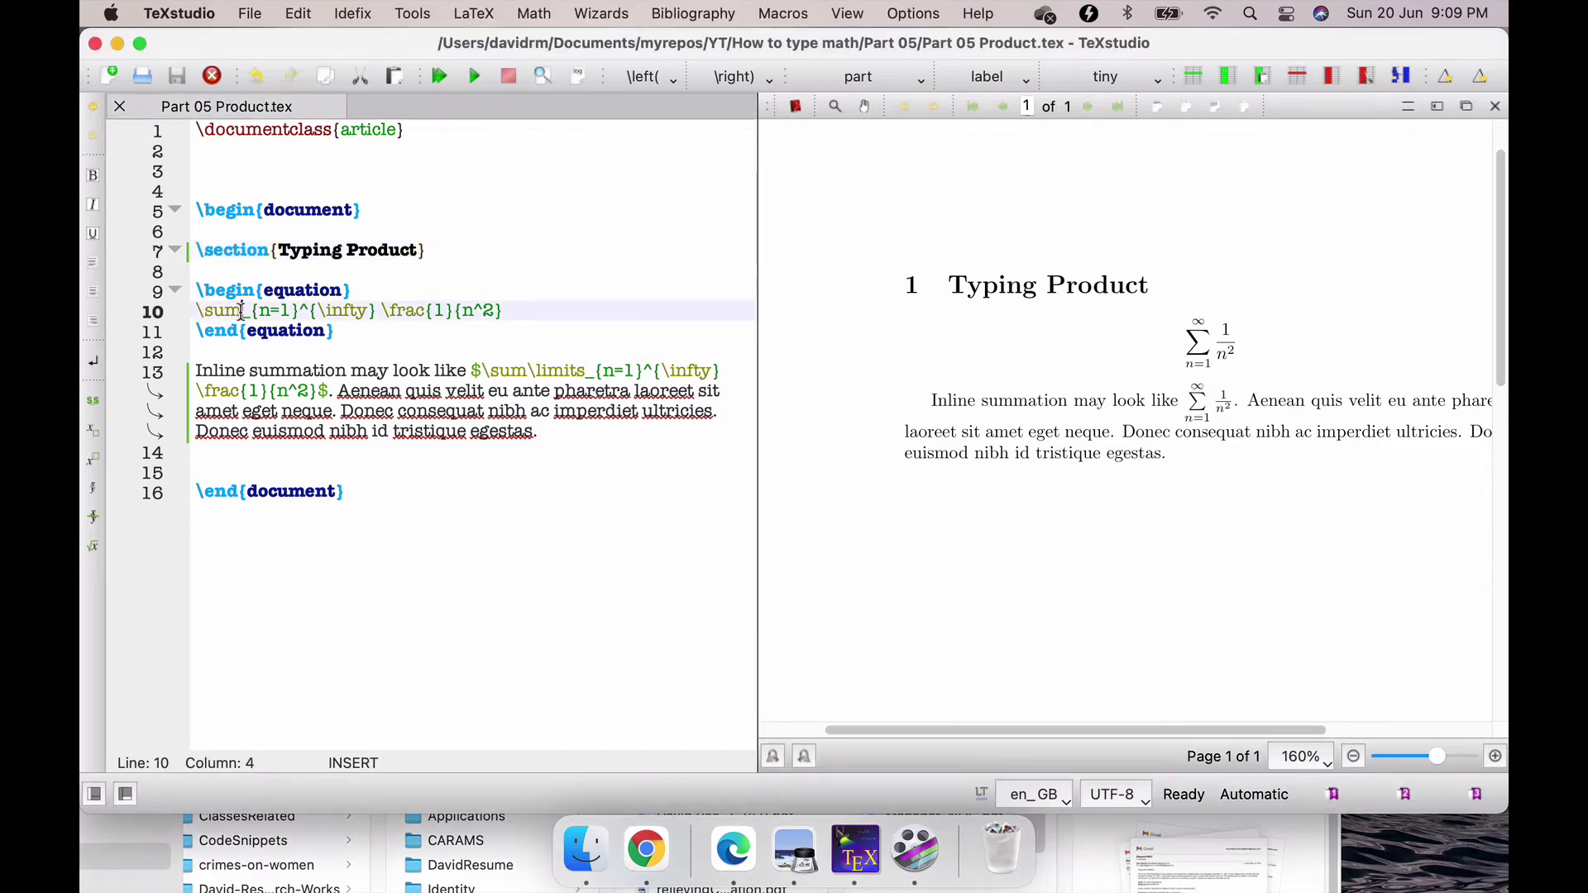
drag(240, 309, 203, 311)
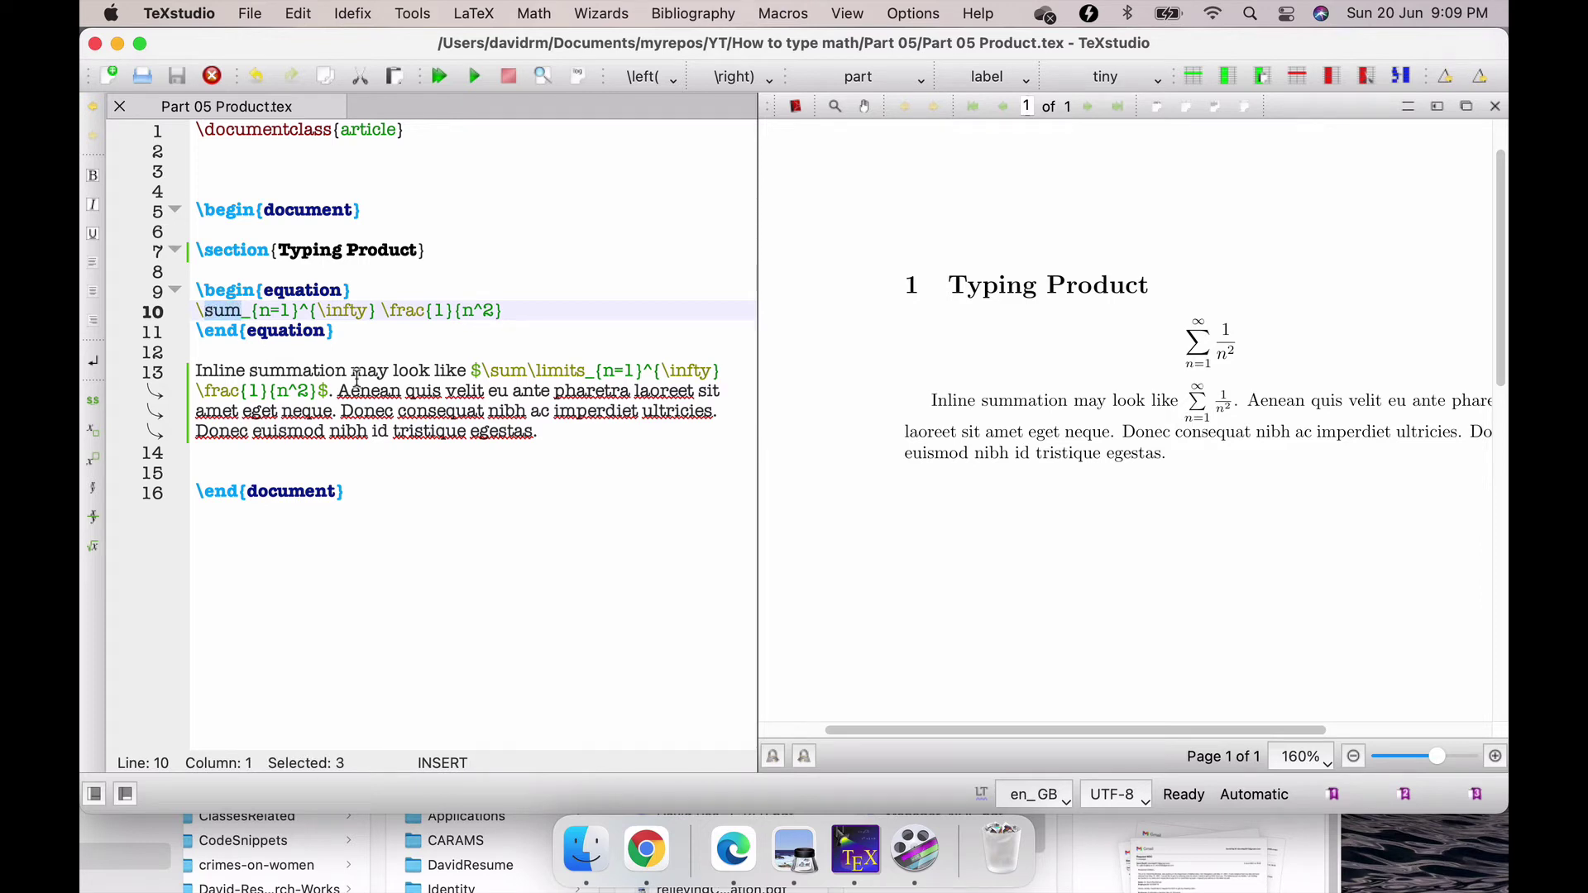
text(produ)
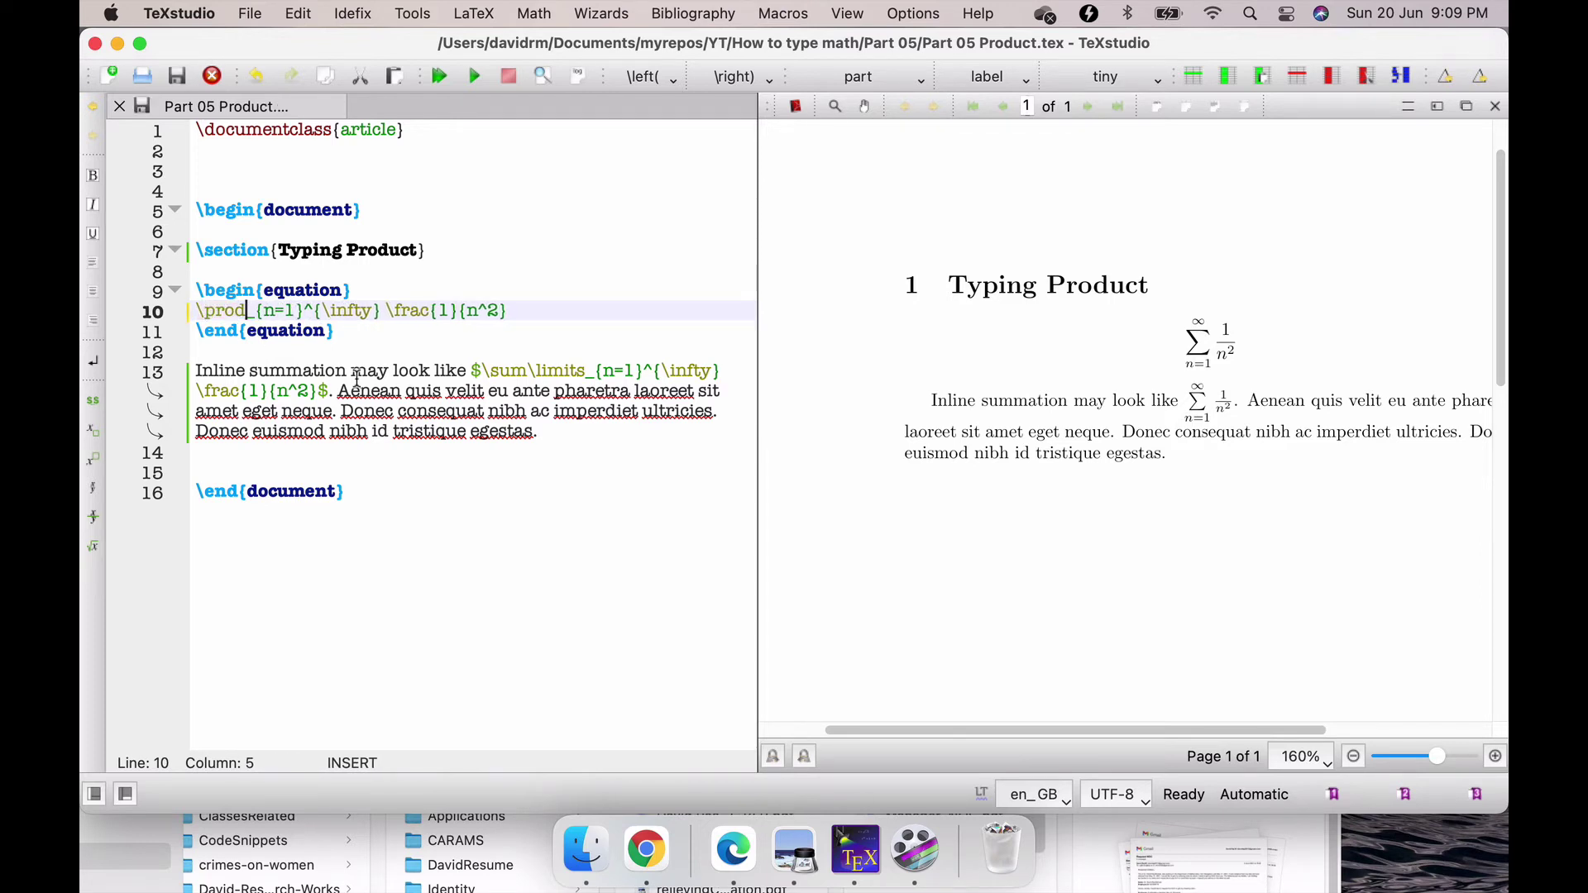
key(BackSpace)
click(475, 76)
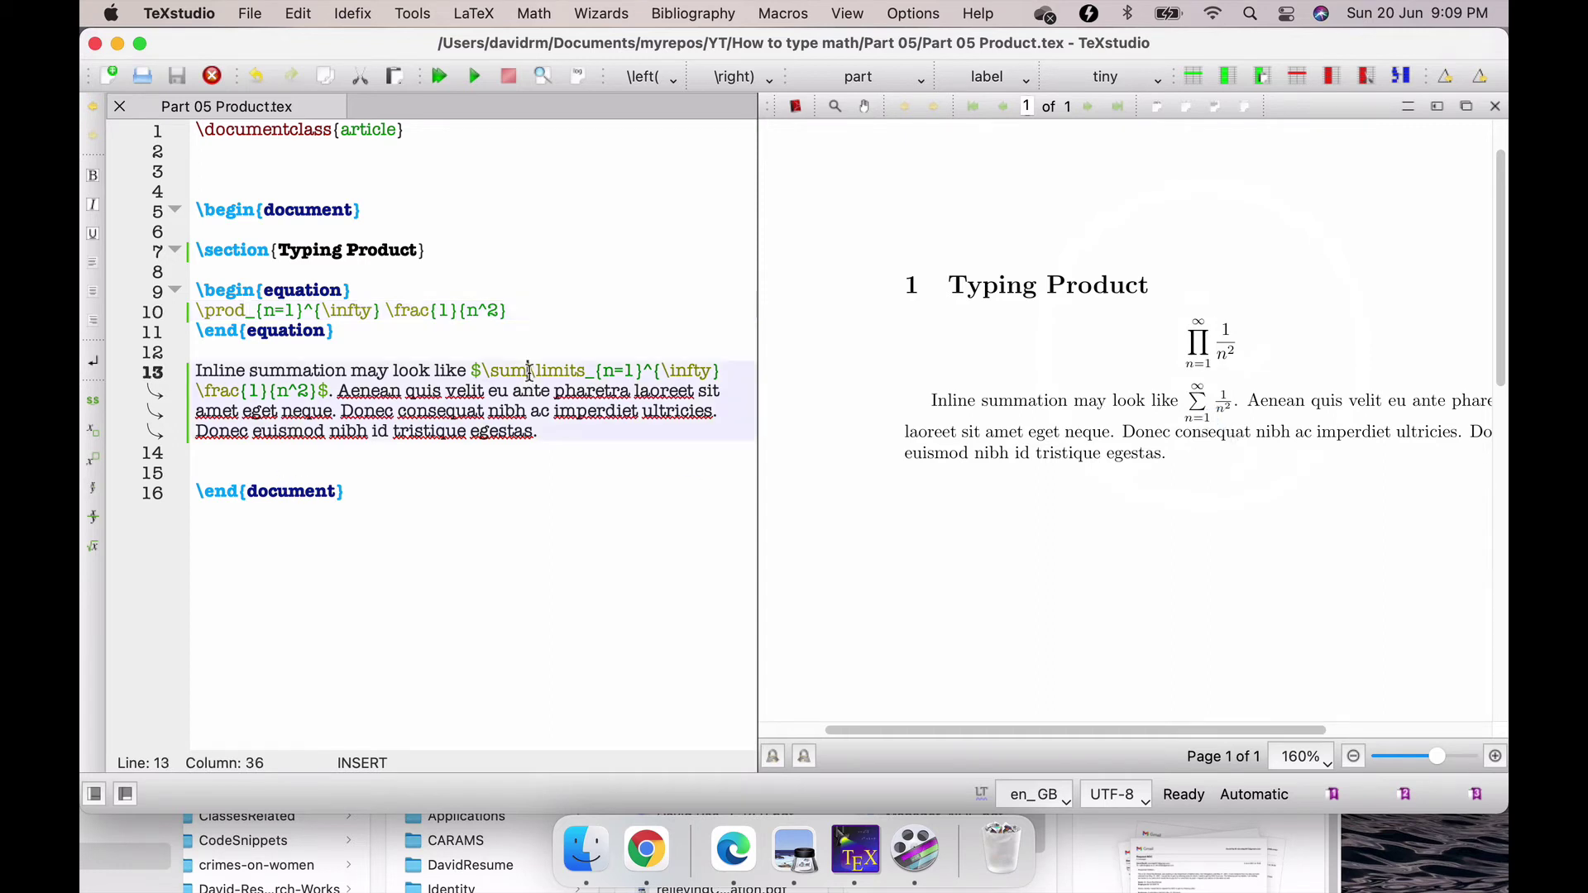
Change the inline $\sum on line 13 to \prod and recompile.
drag(531, 372, 486, 373)
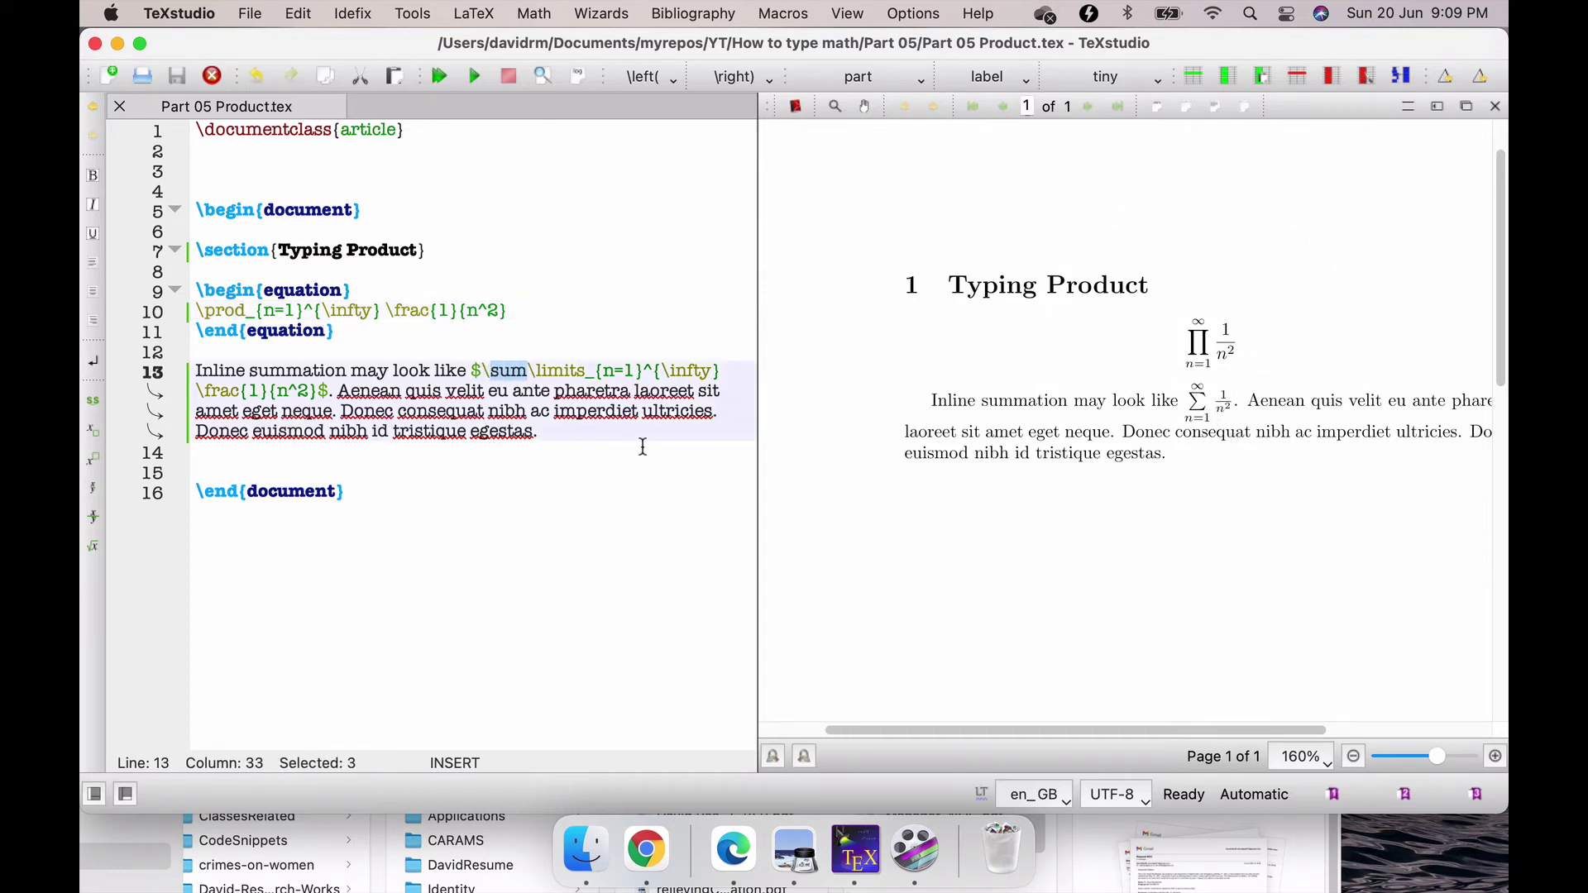
text(prod)
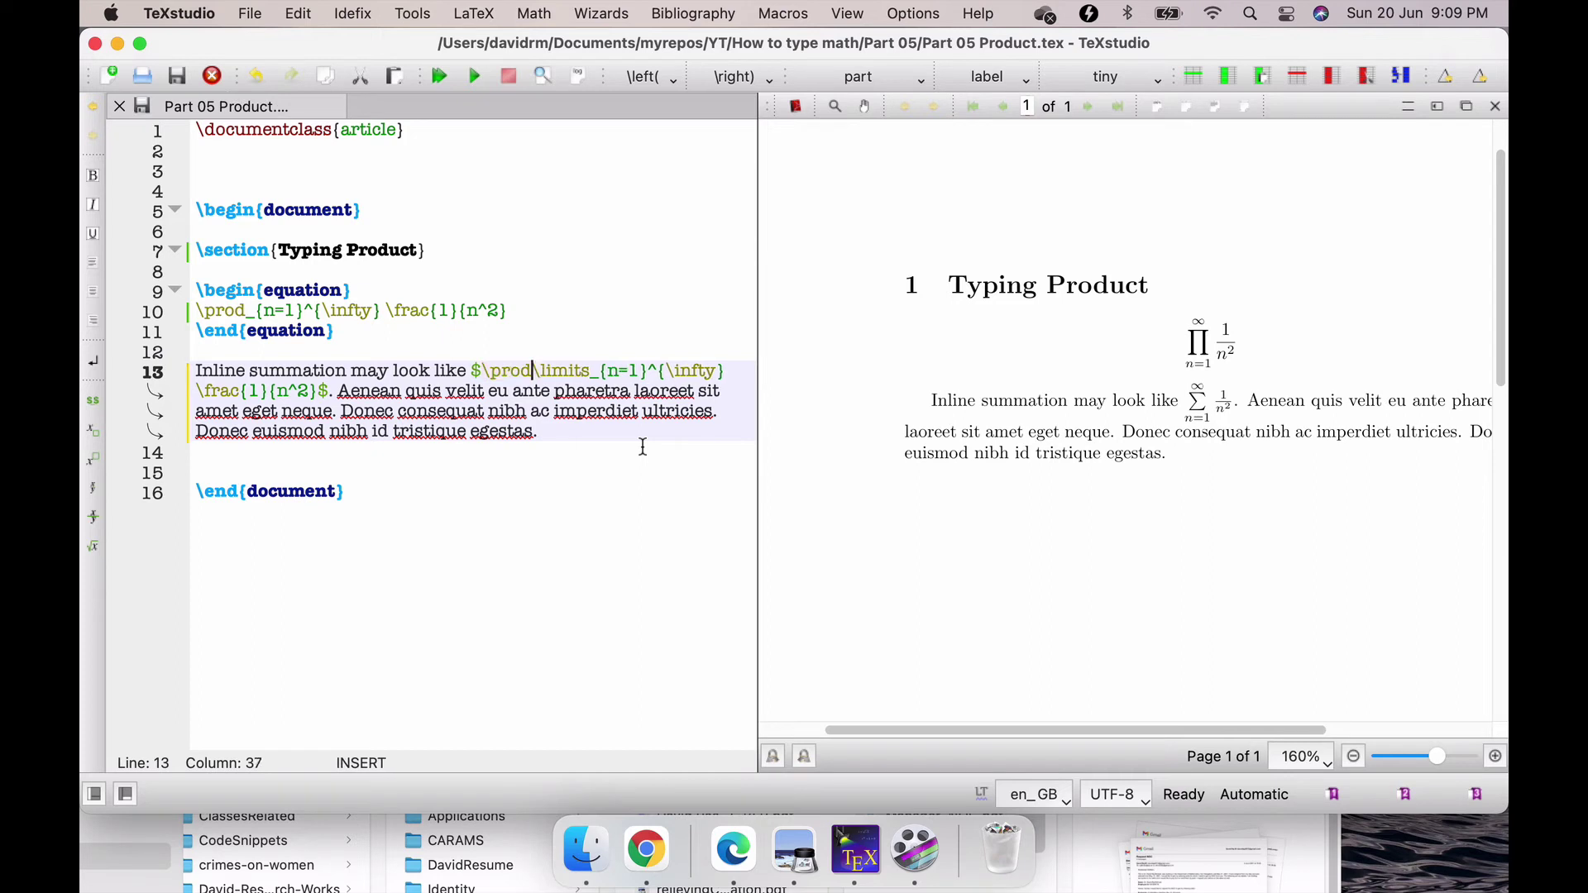
click(474, 76)
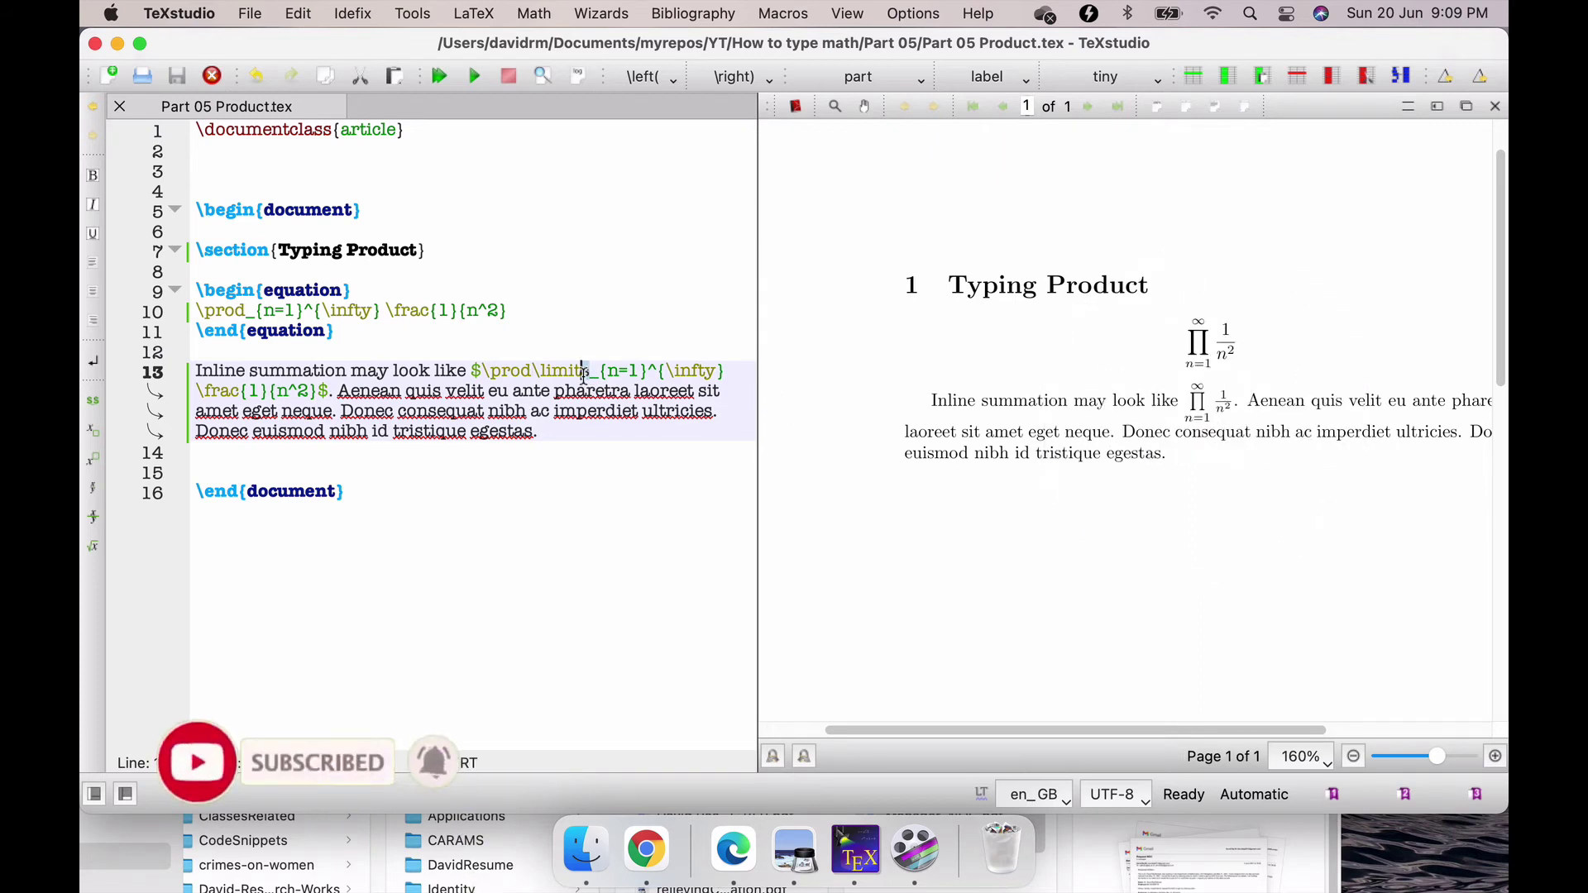
Delete \limits from the inline product on line 13 and recompile for side limits.
drag(590, 370, 534, 370)
key(BackSpace)
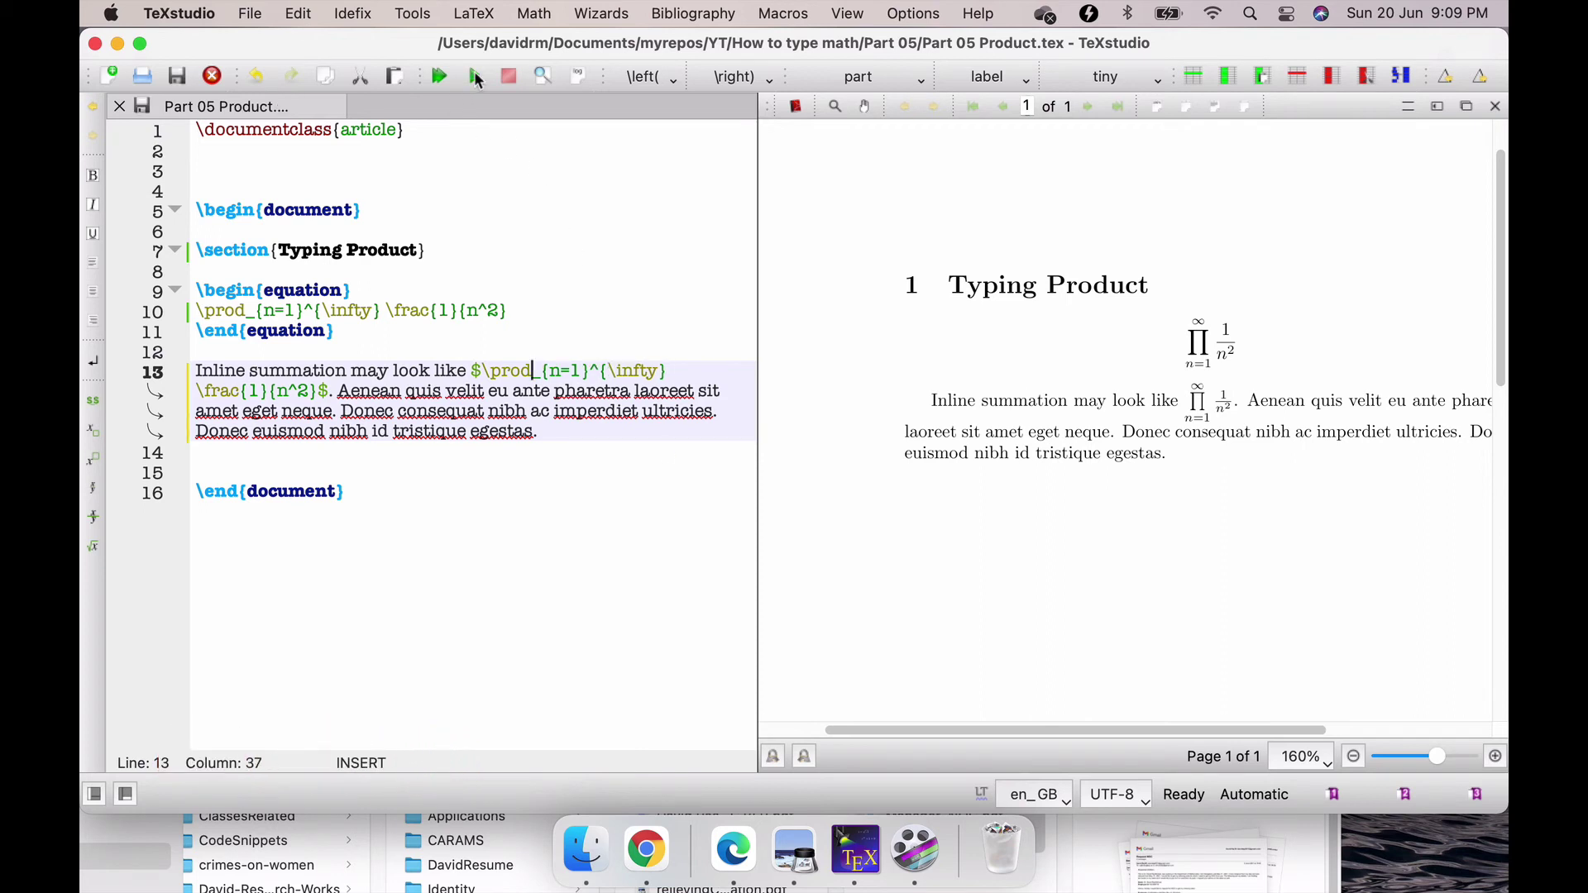
click(476, 79)
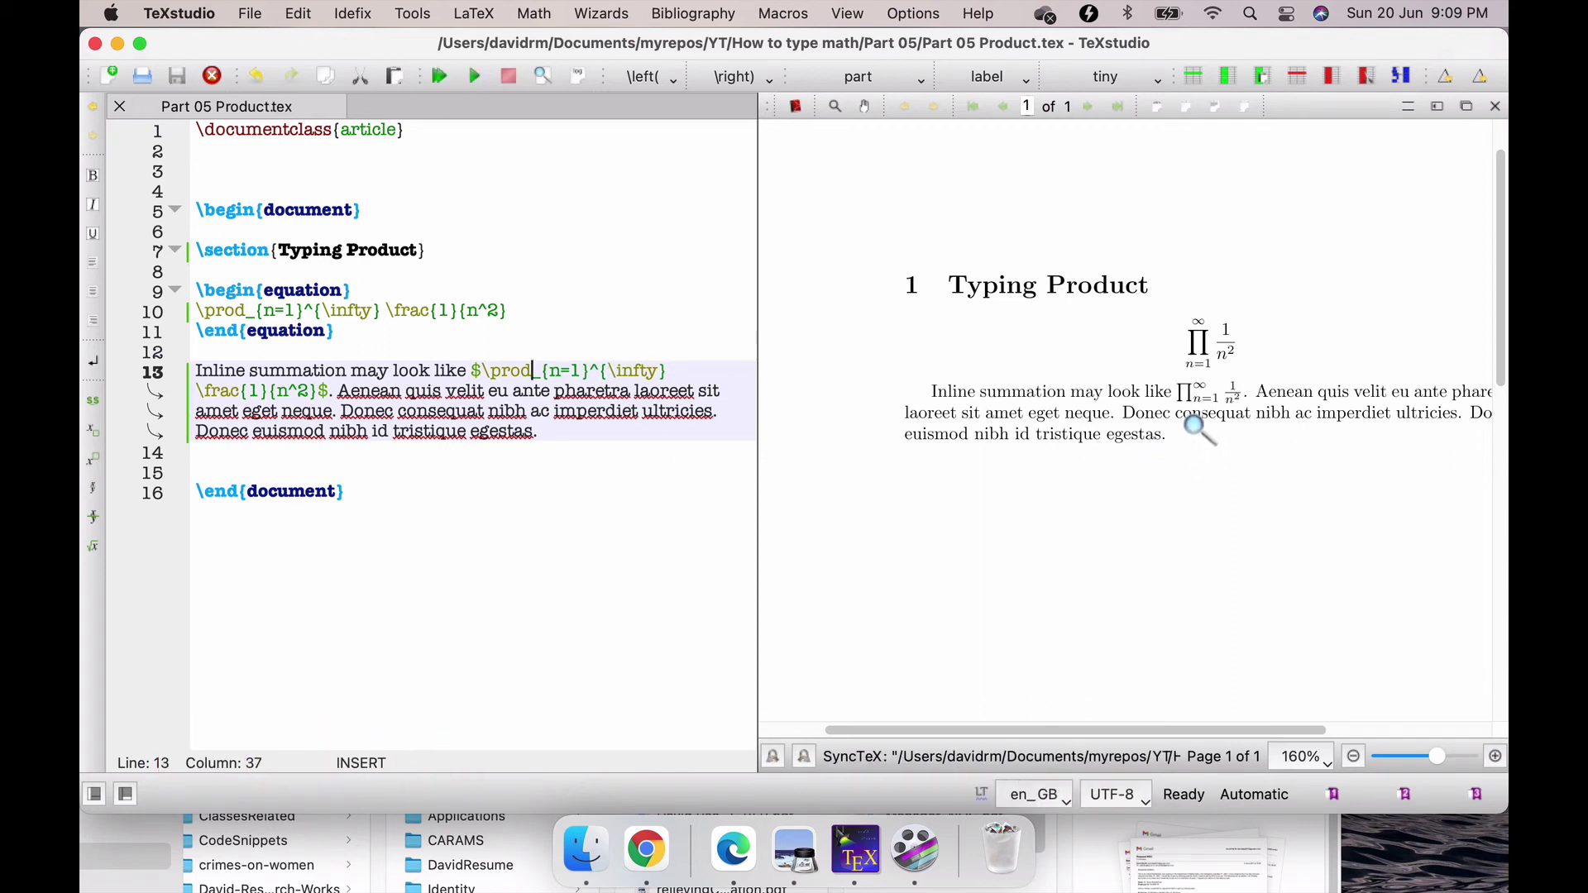